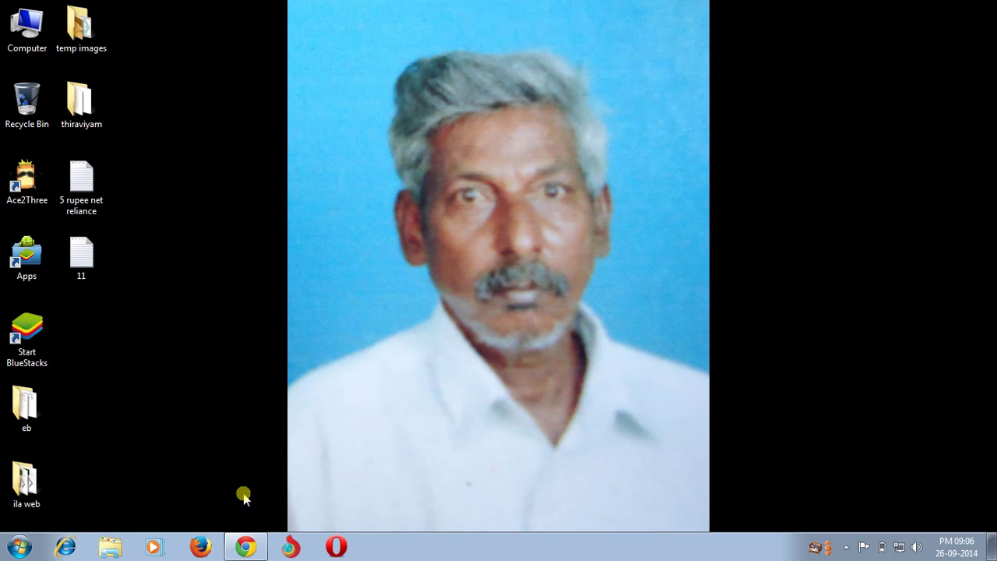
Step: Launch regedit from the Run dialog via its autocomplete suggestion
key(super+r)
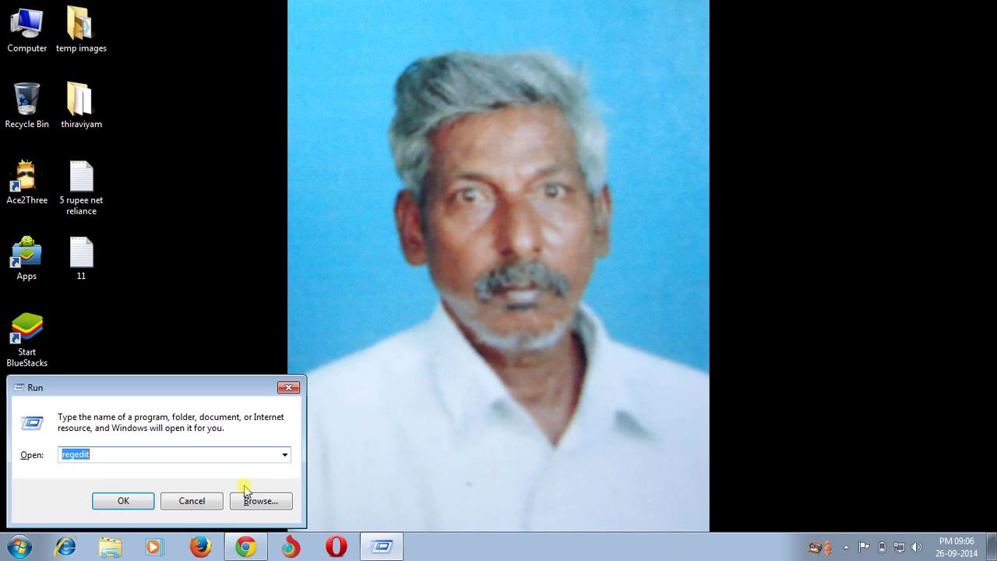
text(re)
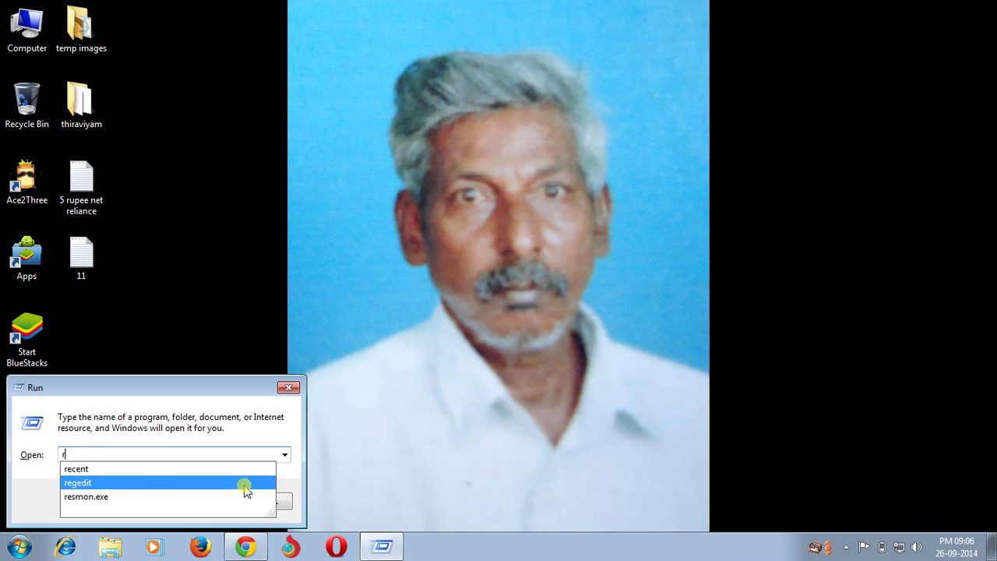
key(Down)
key(Down)
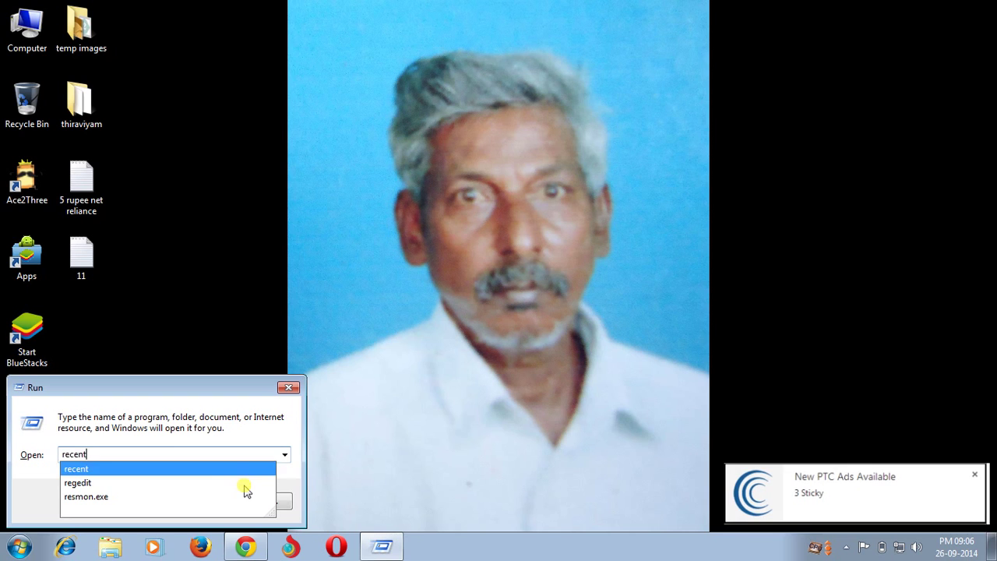
key(Return)
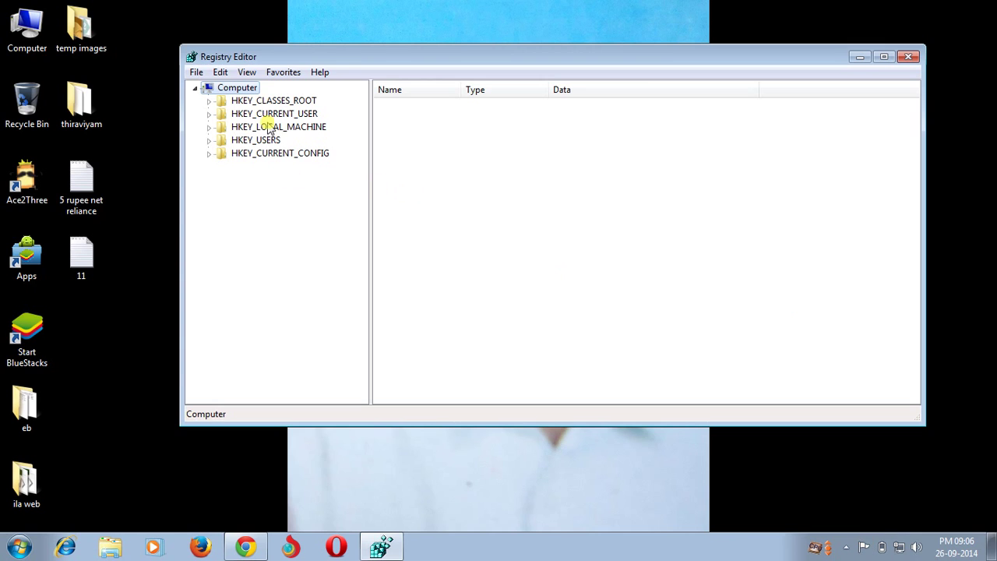
Step: Navigate HKEY_LOCAL_MACHINE\SYSTEM\CurrentControlSet\services\TCPIP6 and select its Parameters key
click(209, 128)
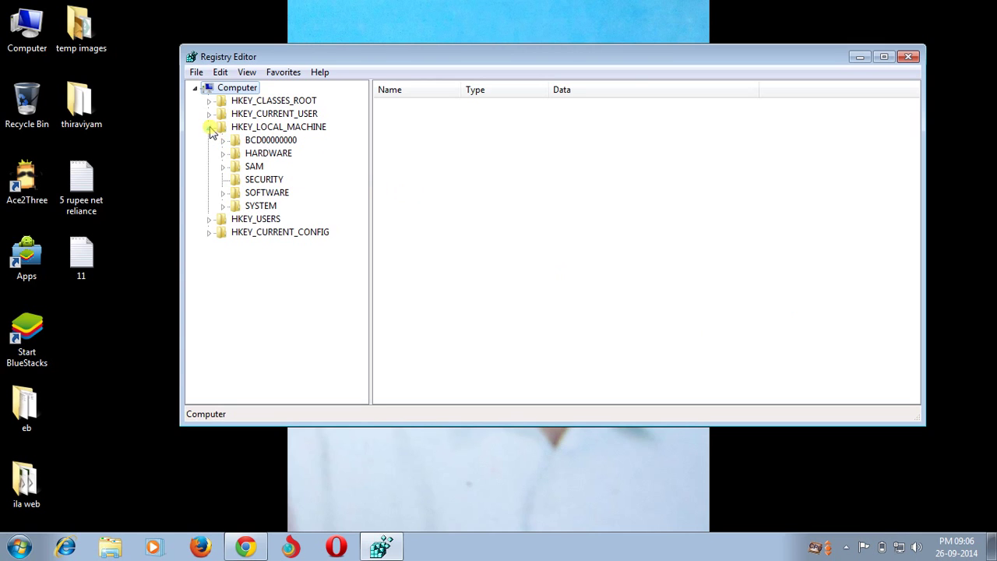
click(224, 207)
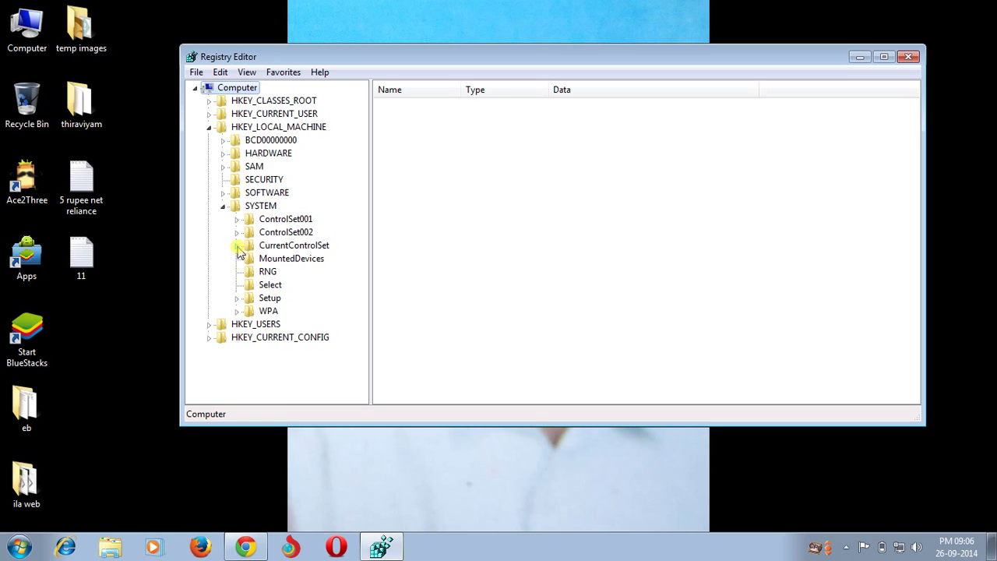
click(237, 246)
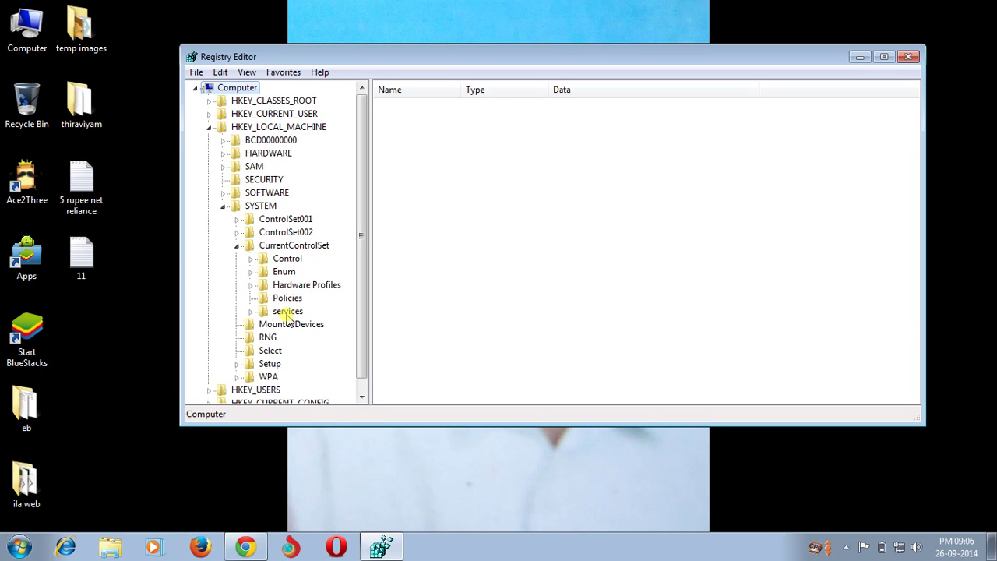
click(282, 312)
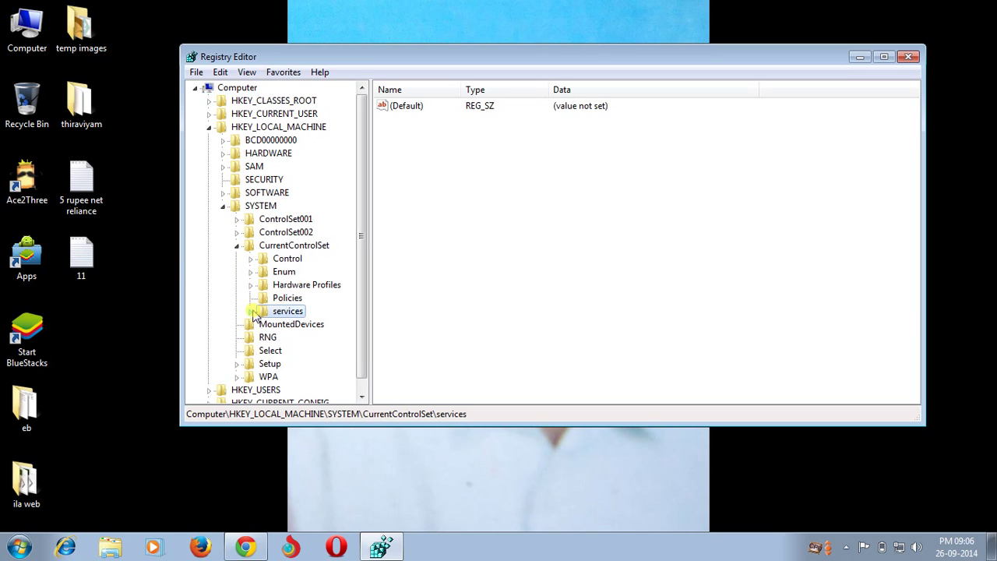
click(250, 312)
click(296, 114)
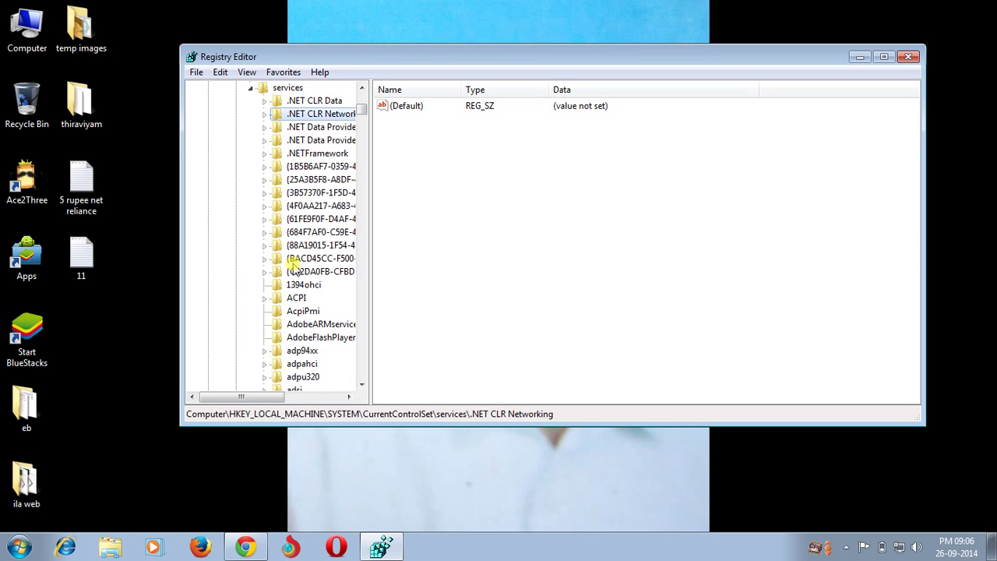
key(t)
key(t)
key(t)
key(t)
key(t)
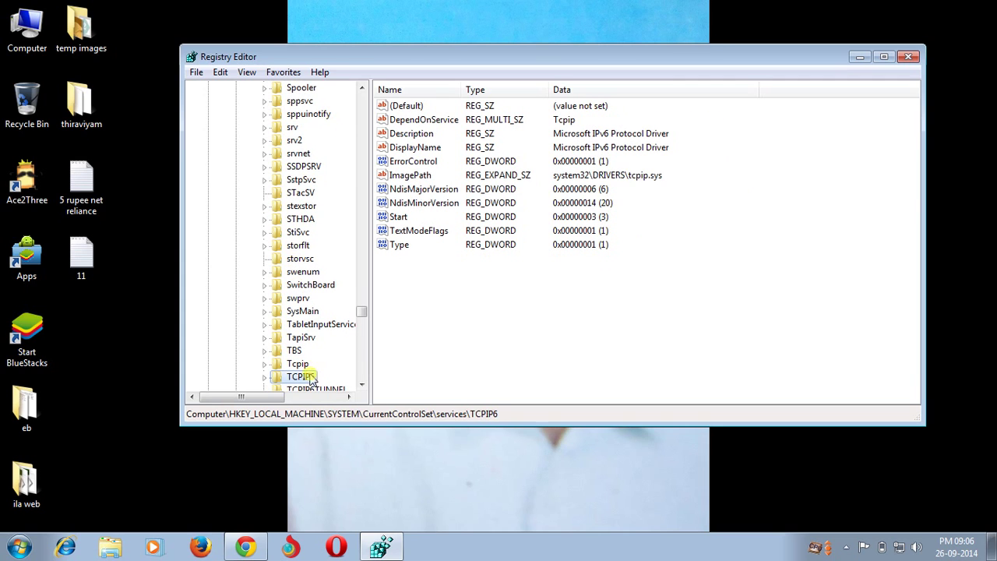
click(265, 378)
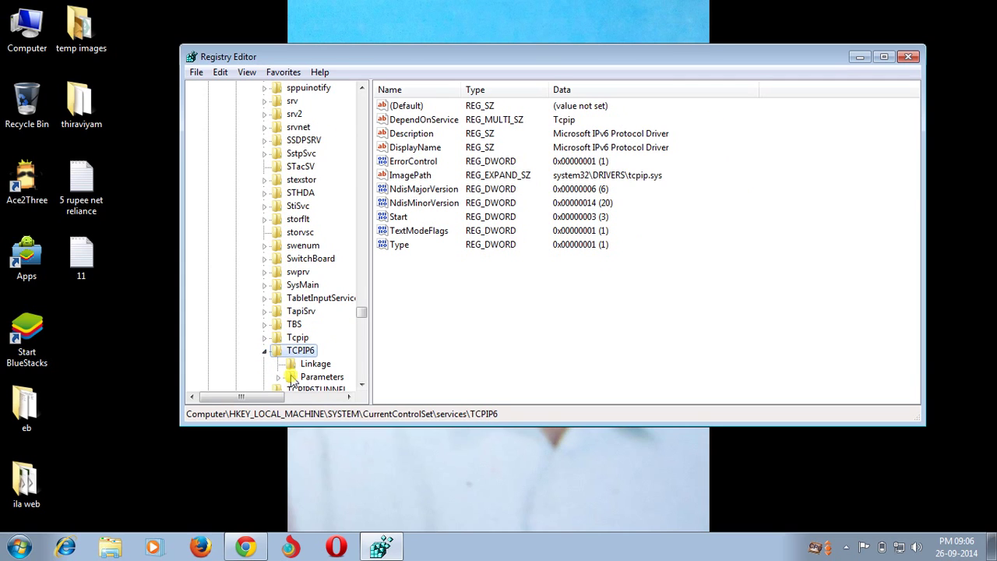
click(280, 378)
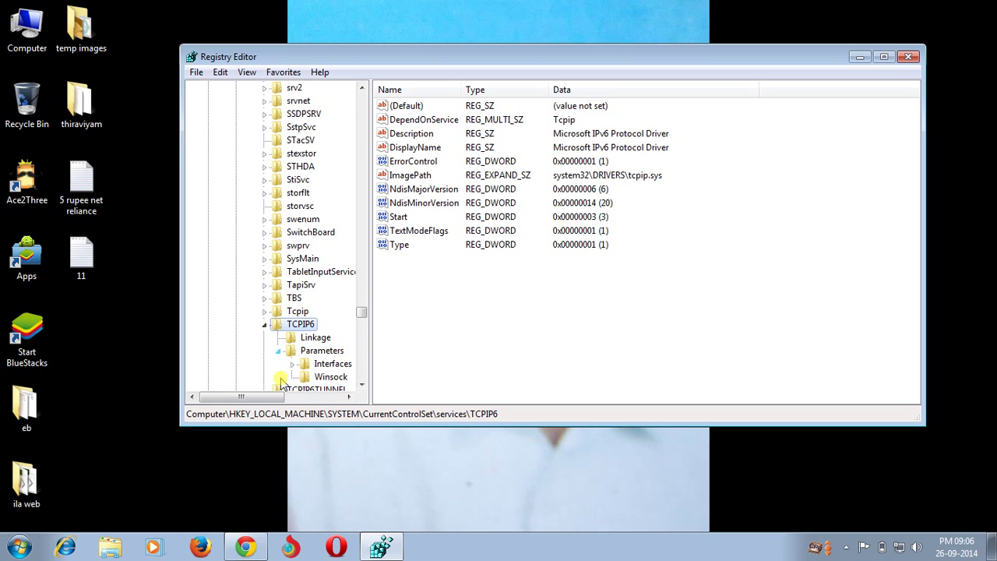
click(299, 351)
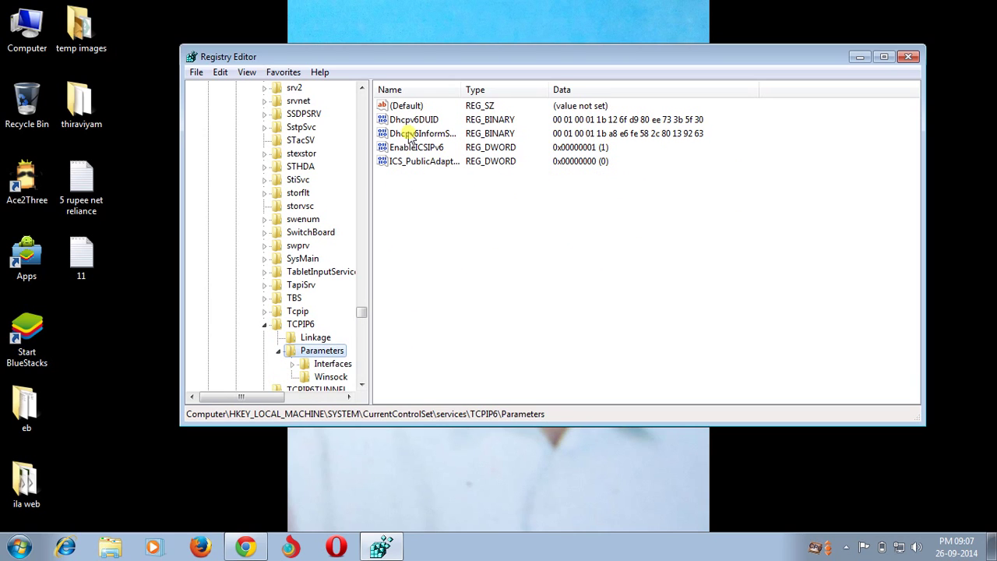
click(407, 178)
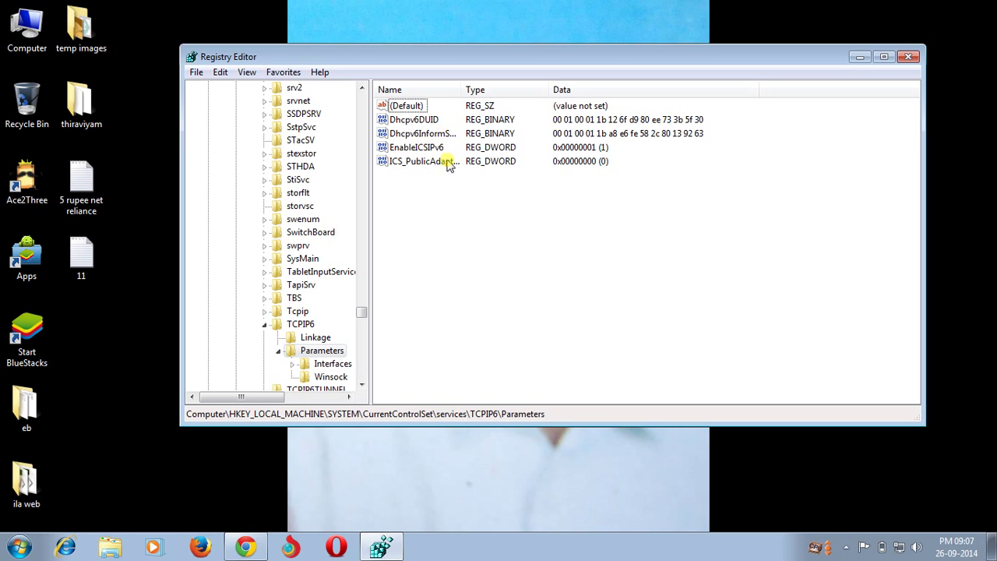
Step: Check the IPv6 tutorial in Chrome, then return to Registry Editor
click(250, 547)
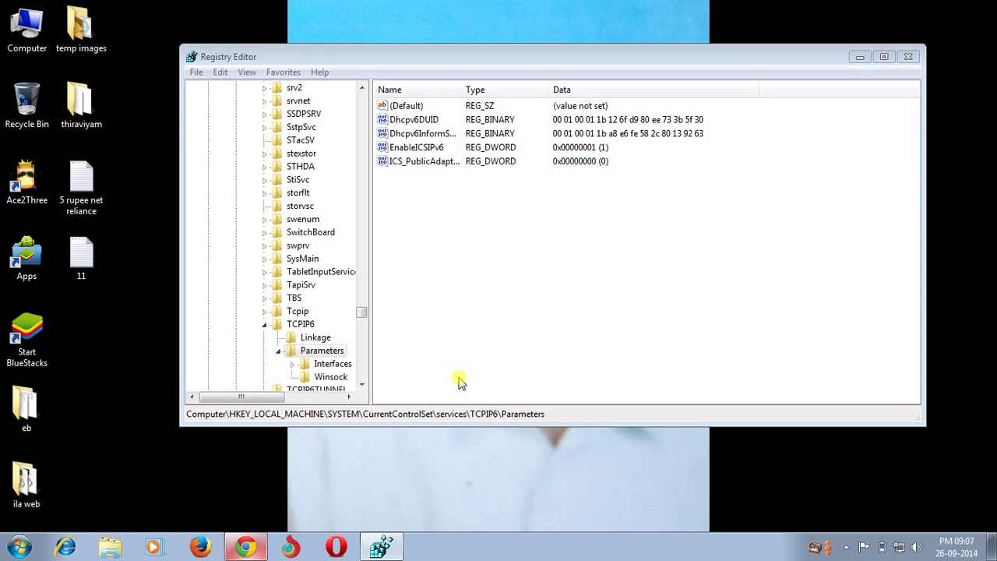
scroll(409, 299, down, 10)
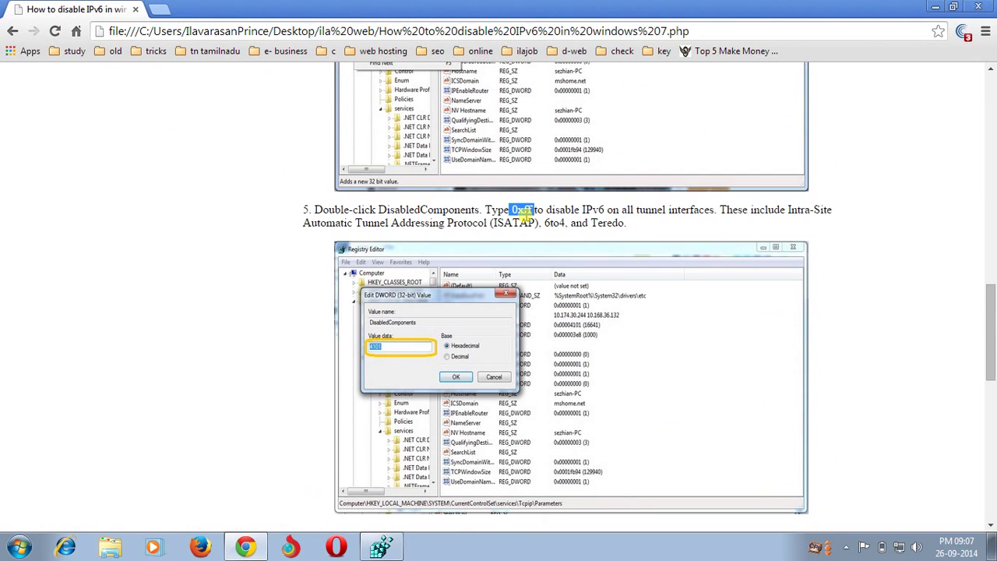
click(247, 545)
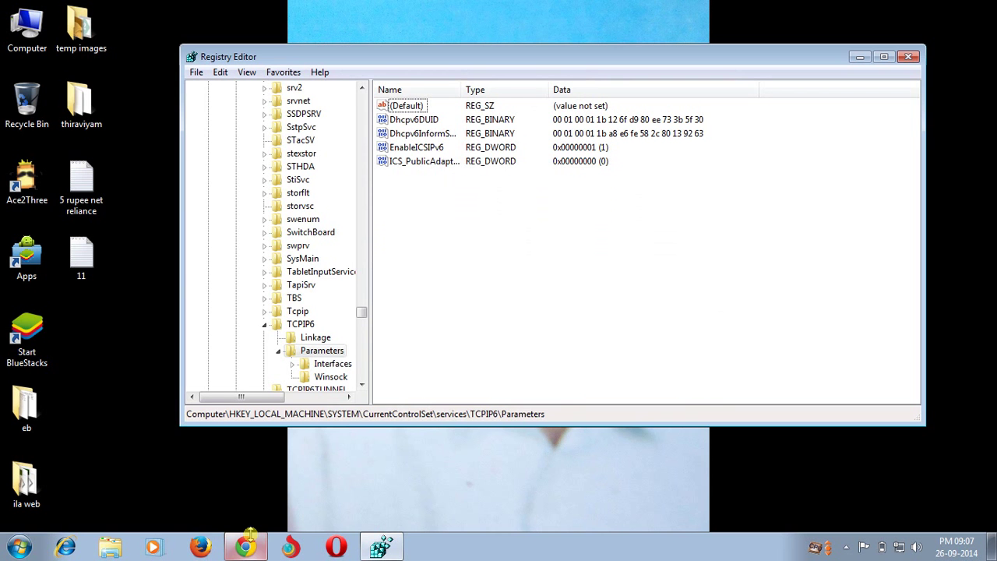
Step: Create a DWORD (32-bit) value named DisabledComponents in the Parameters key
click(221, 72)
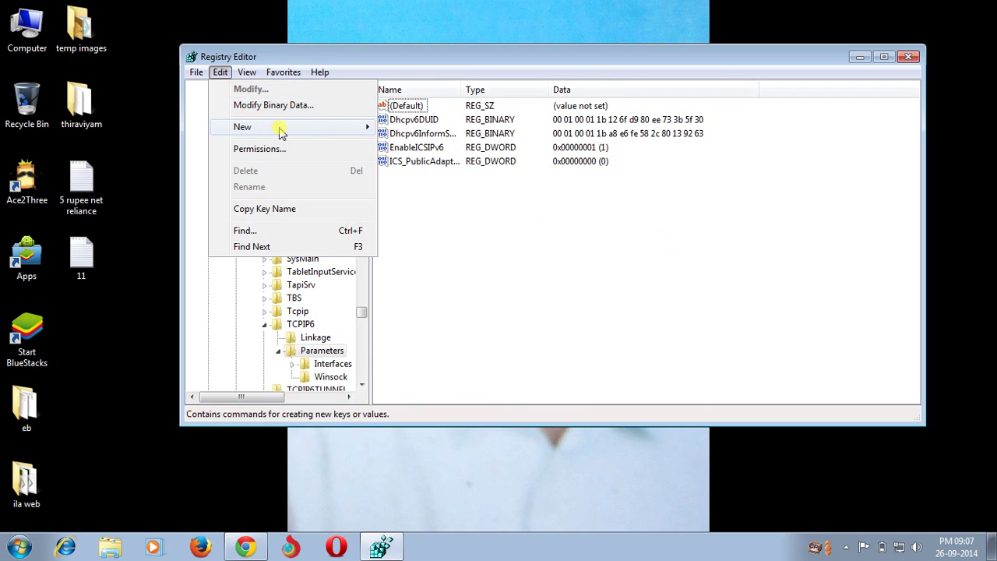
mouse_move(281, 132)
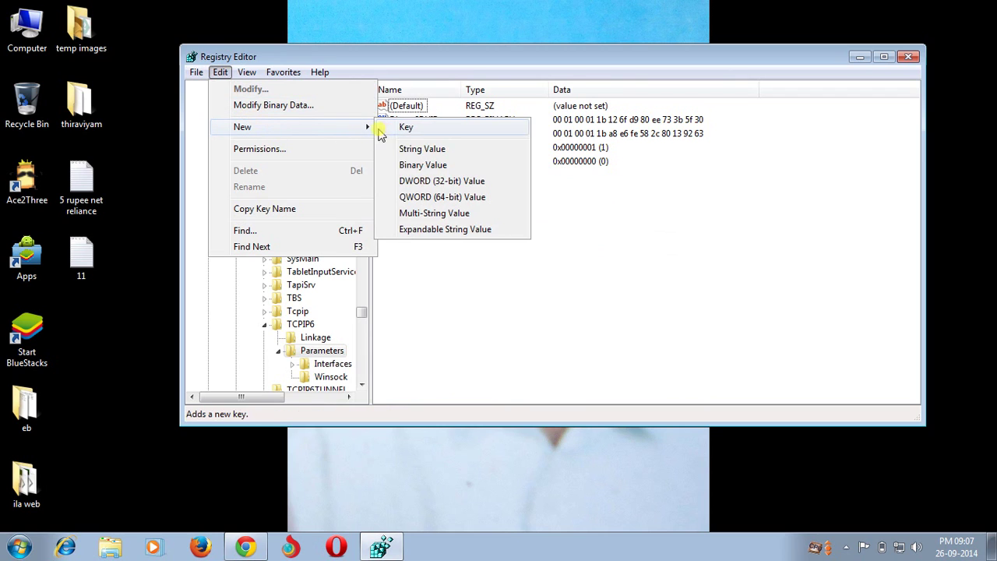
click(452, 181)
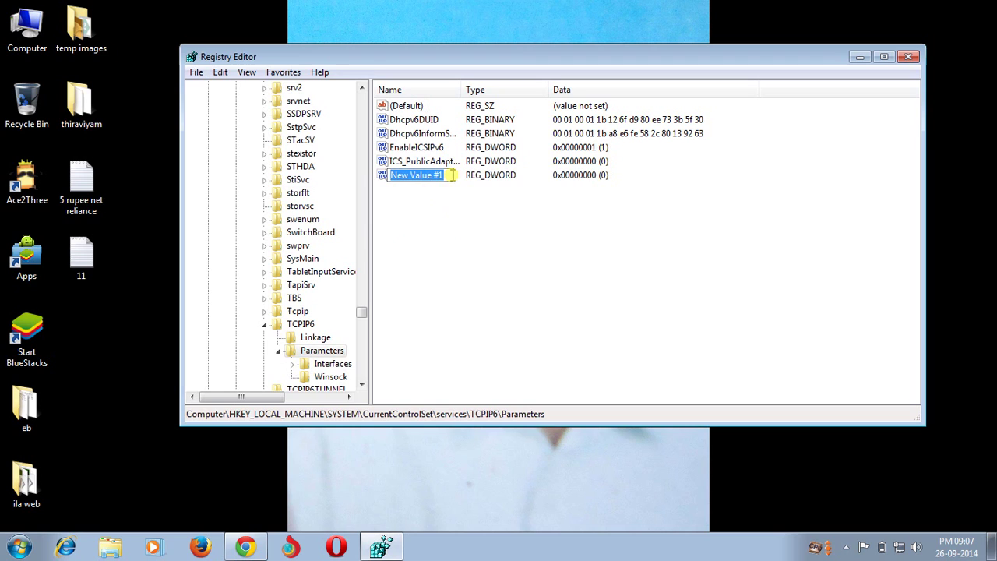
text(DisabledC)
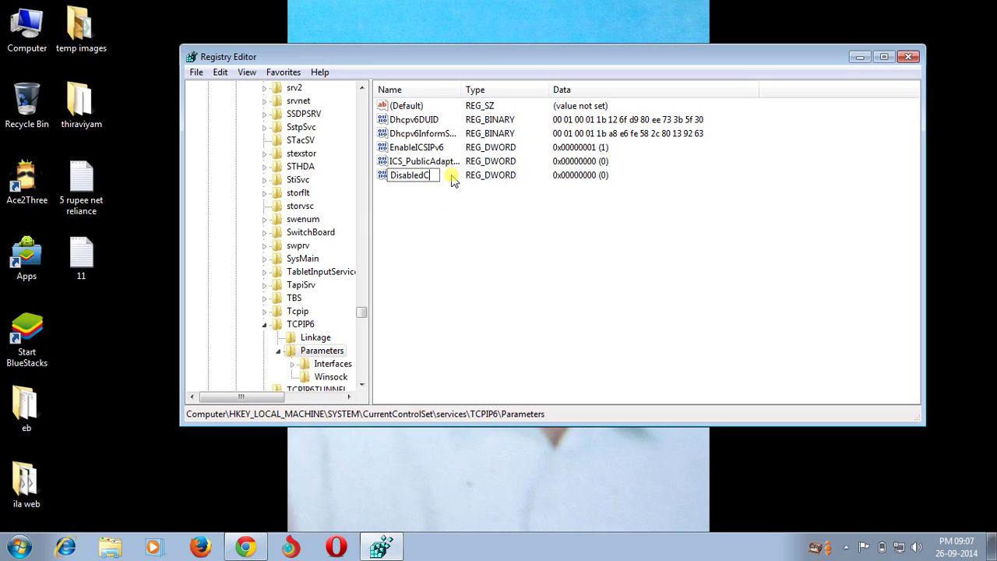
text(omponents)
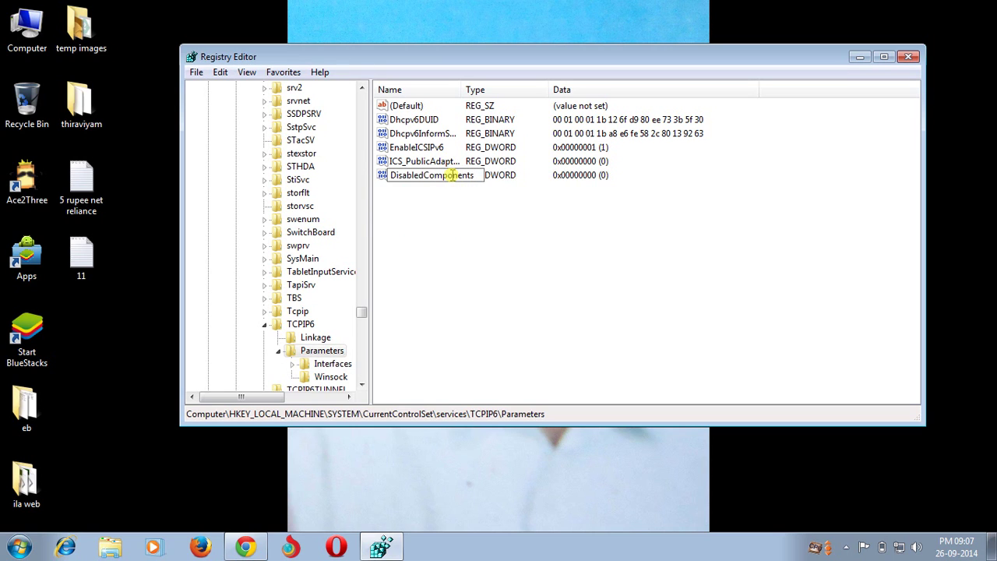
key(Return)
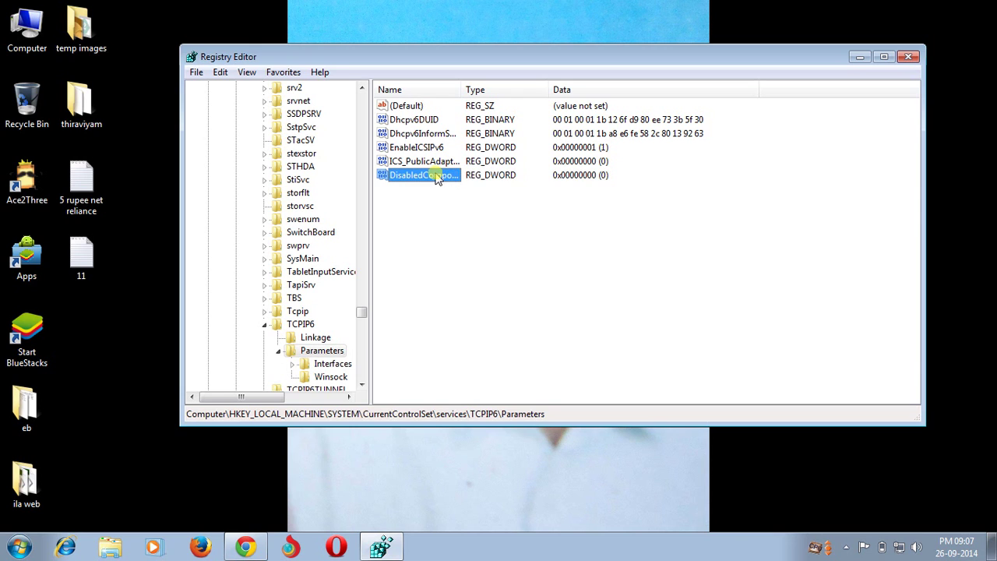
Step: Open DisabledComponents for editing, set its base to Decimal, and bring up the tutorial
click(462, 230)
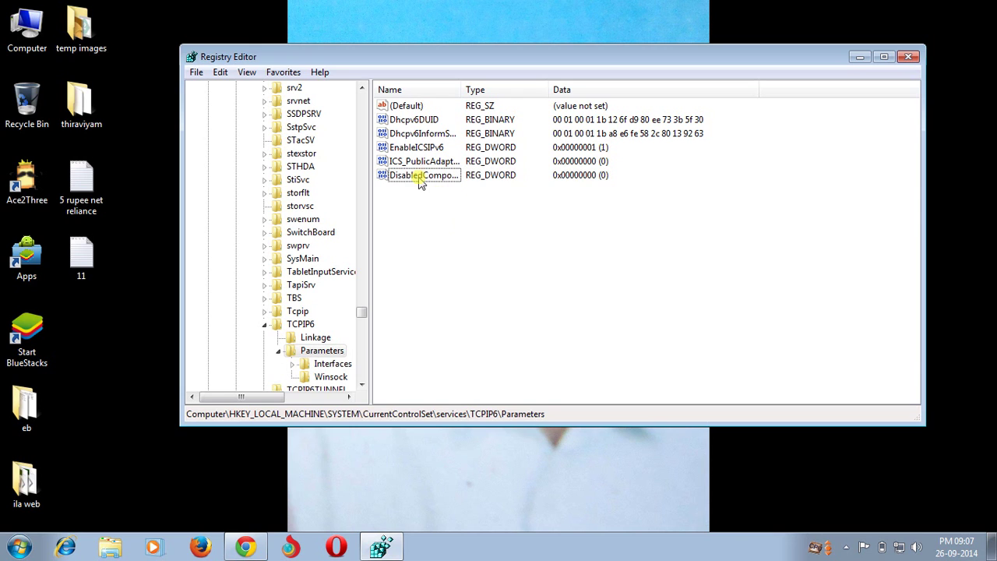
double_click(420, 175)
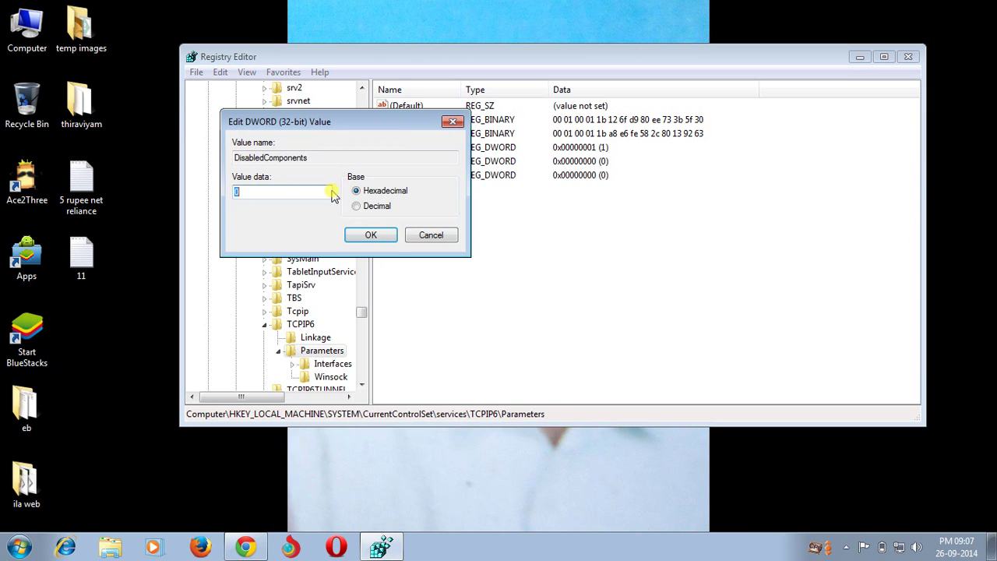
click(358, 208)
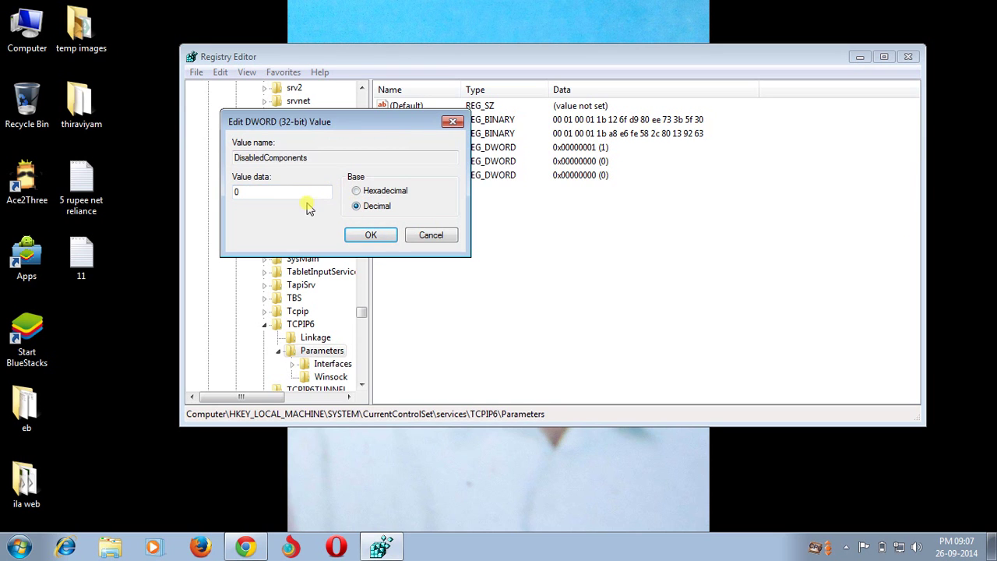
click(248, 548)
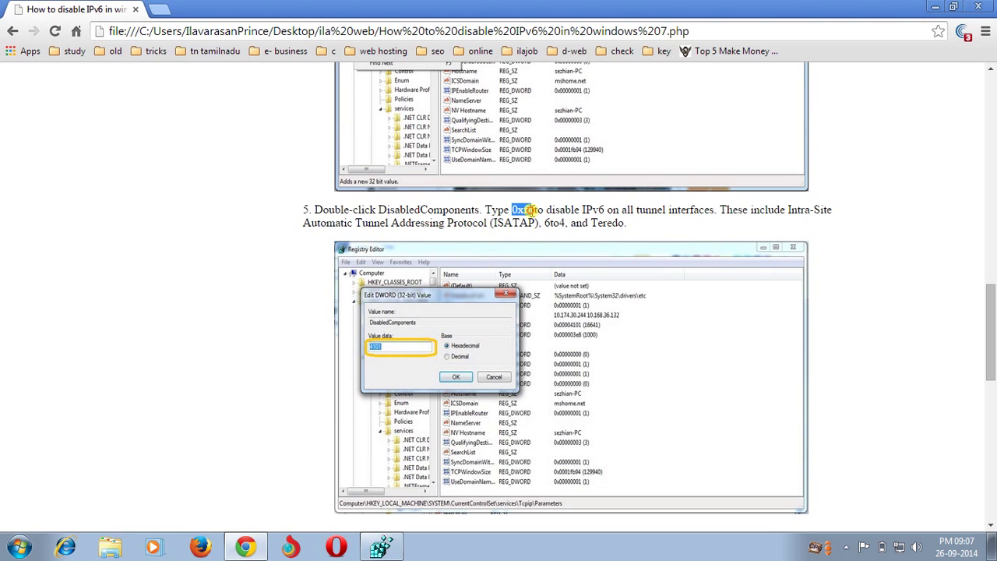
Step: Return to the DisabledComponents edit dialog and focus its Value data field
click(360, 550)
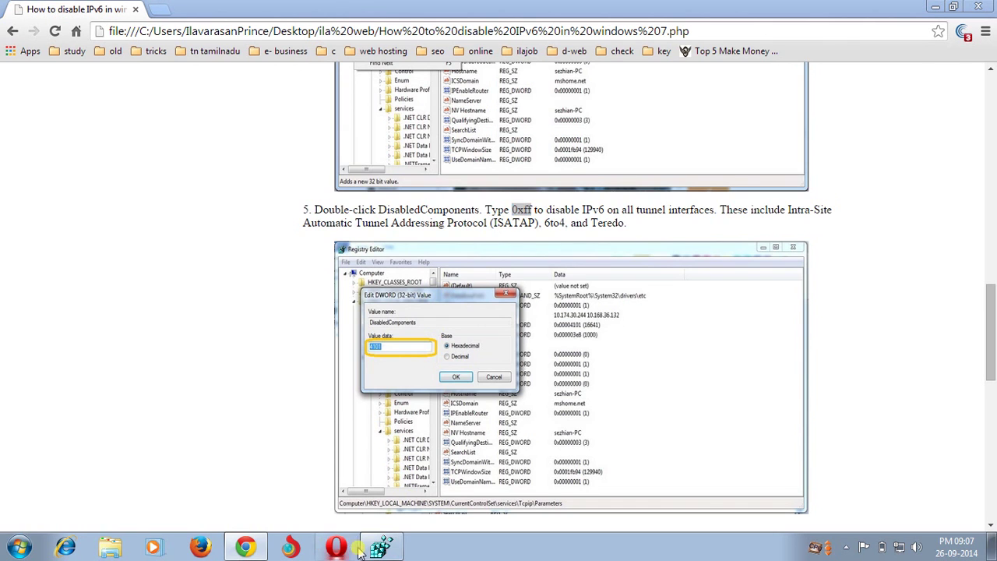
click(381, 549)
click(298, 193)
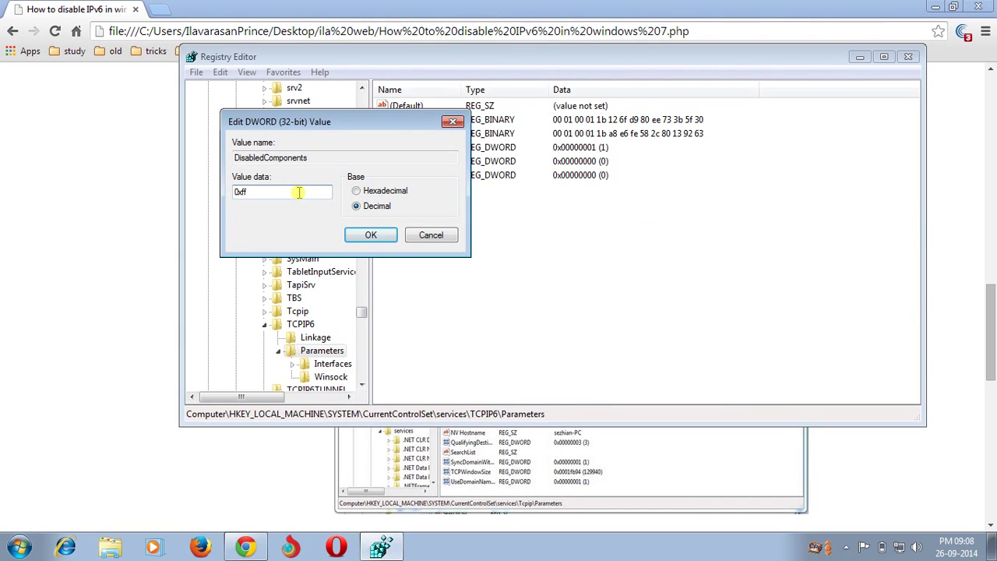
Step: Save DisabledComponents as 0xffffffff, accept the overflow, verify it, then return to the tutorial
click(371, 234)
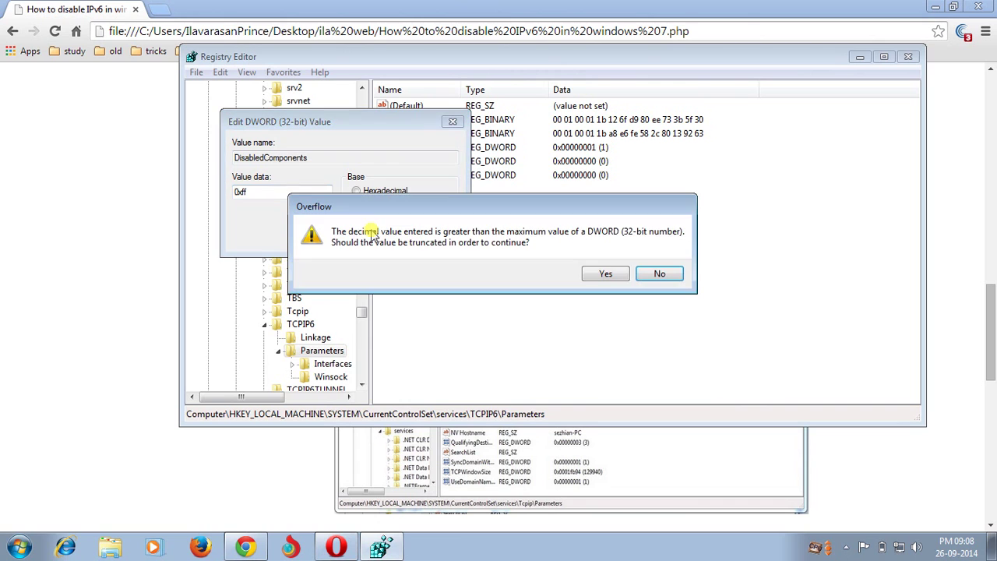
click(605, 275)
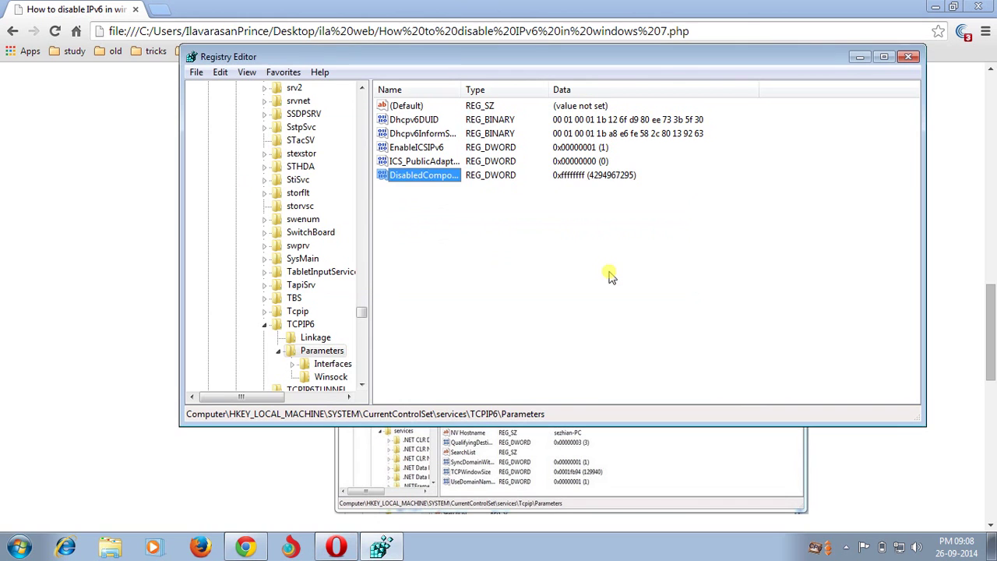
double_click(424, 175)
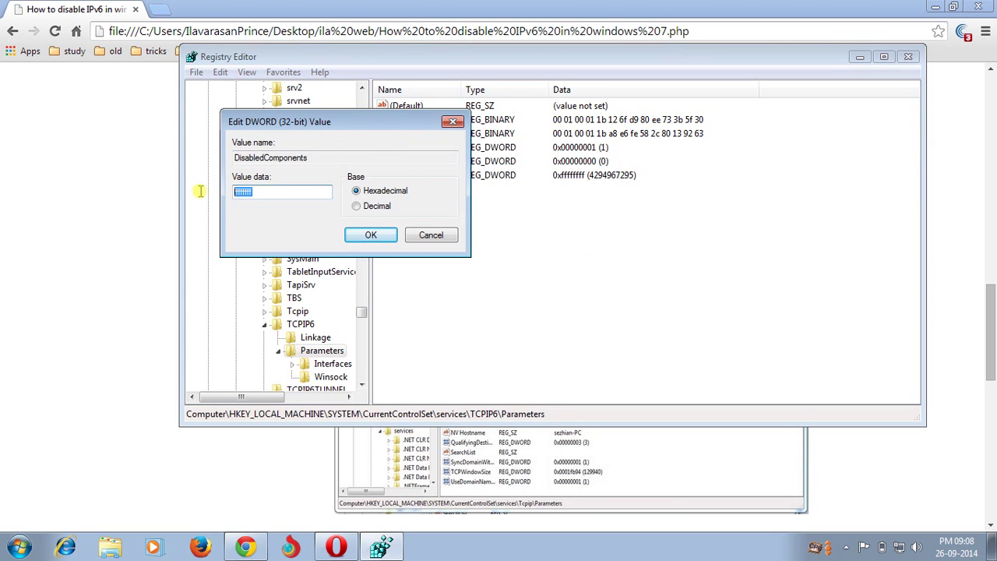
click(258, 193)
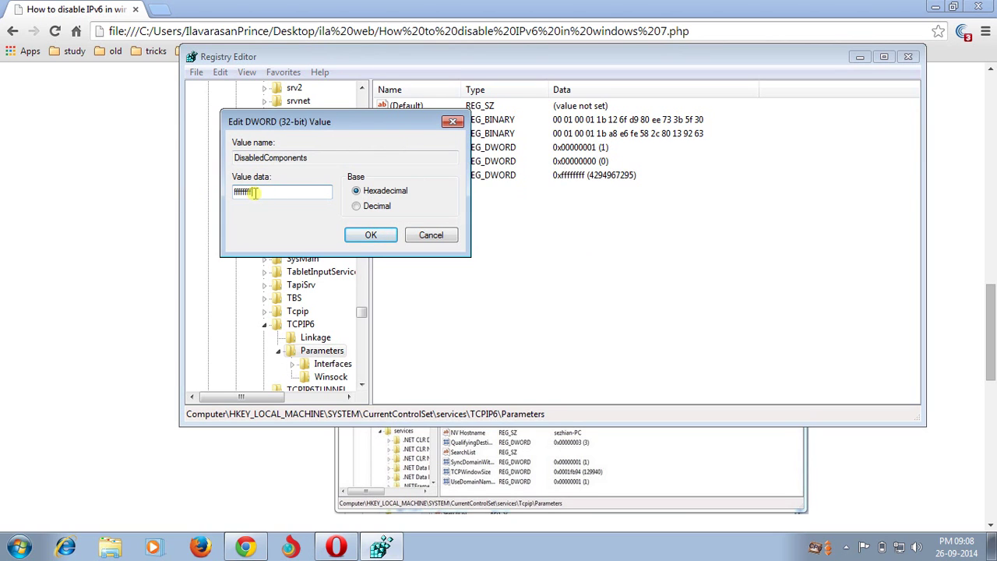
click(433, 237)
click(127, 297)
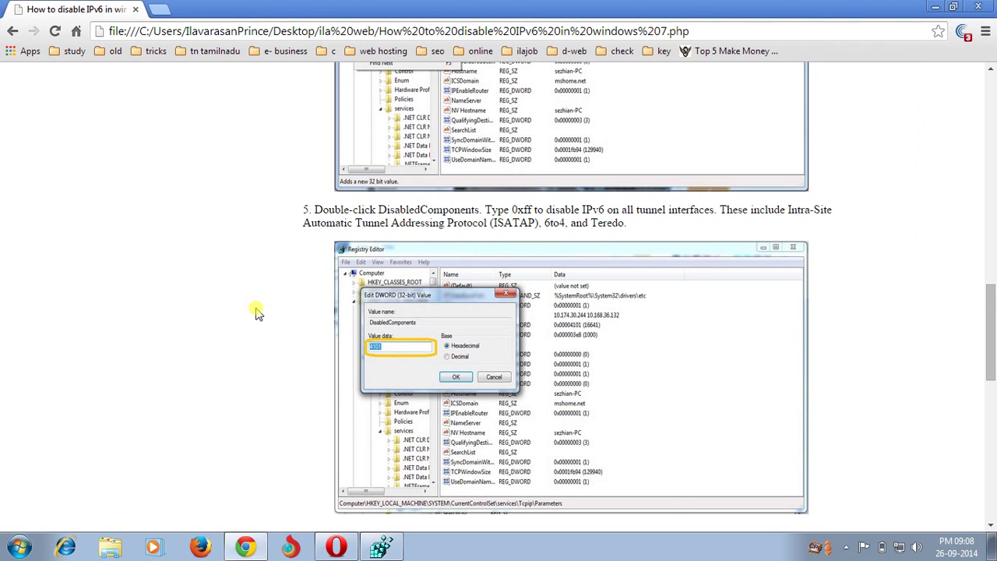
Step: Scroll the tutorial down to step 6's reg query command and screenshot
scroll(259, 312, down, 3)
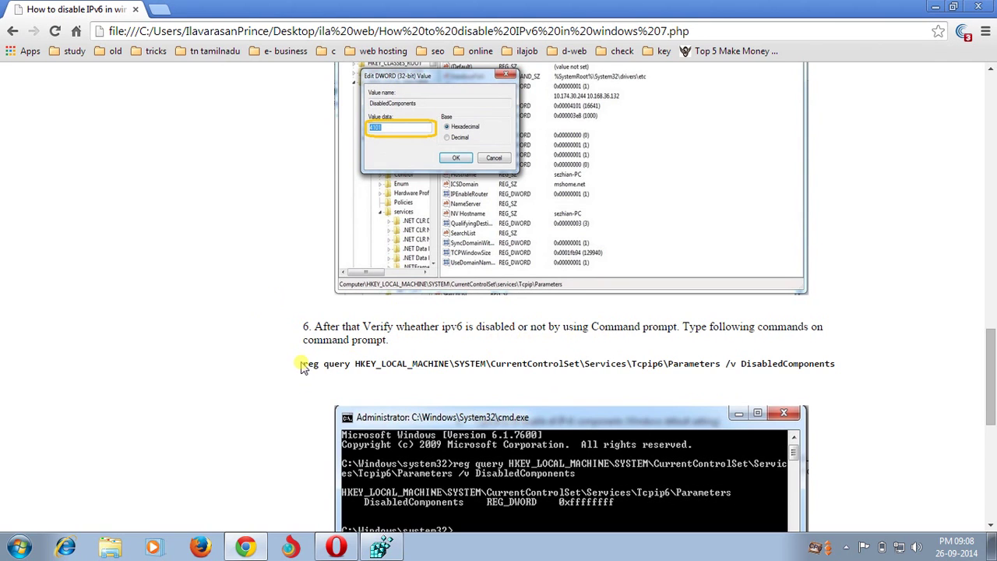
drag(350, 364, 327, 370)
click(262, 370)
scroll(245, 369, down, 3)
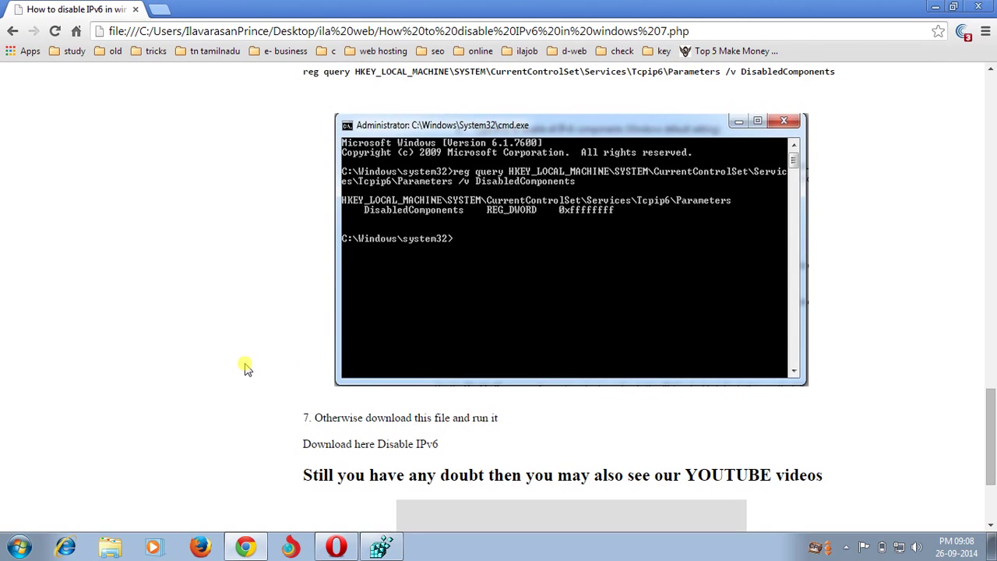
Step: Search the Start Menu for cmd and run Command Prompt as administrator
key(super+r)
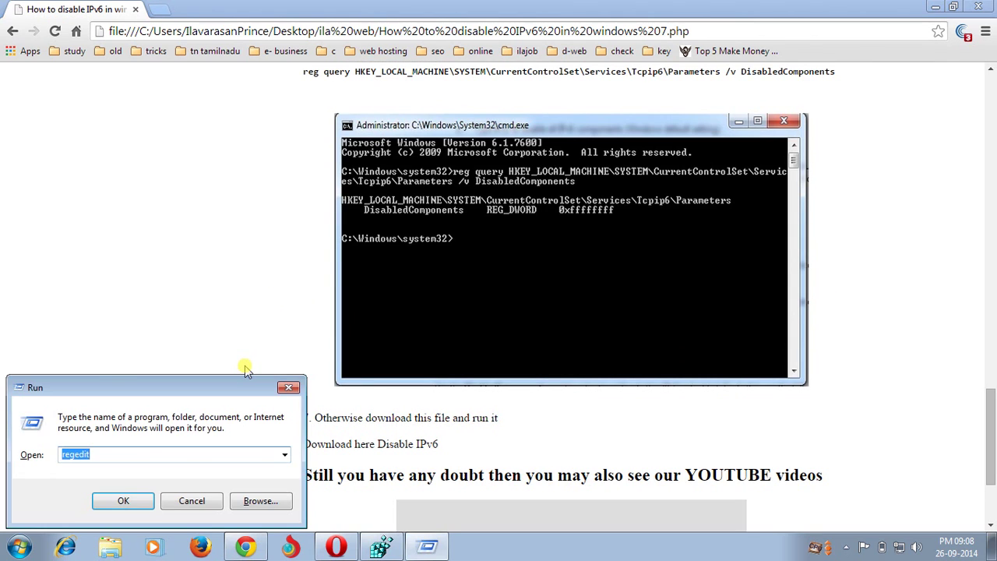
text(cm)
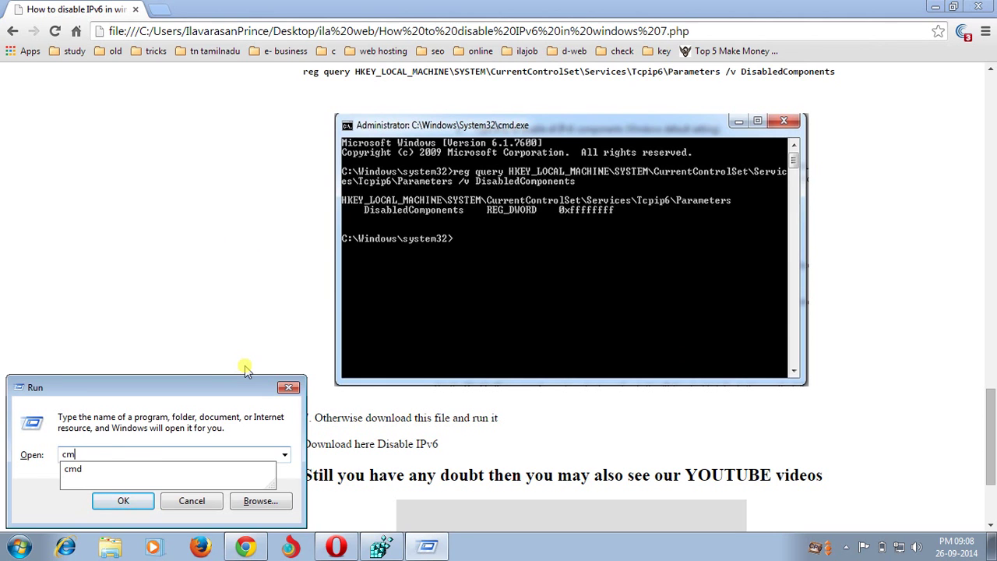
key(super)
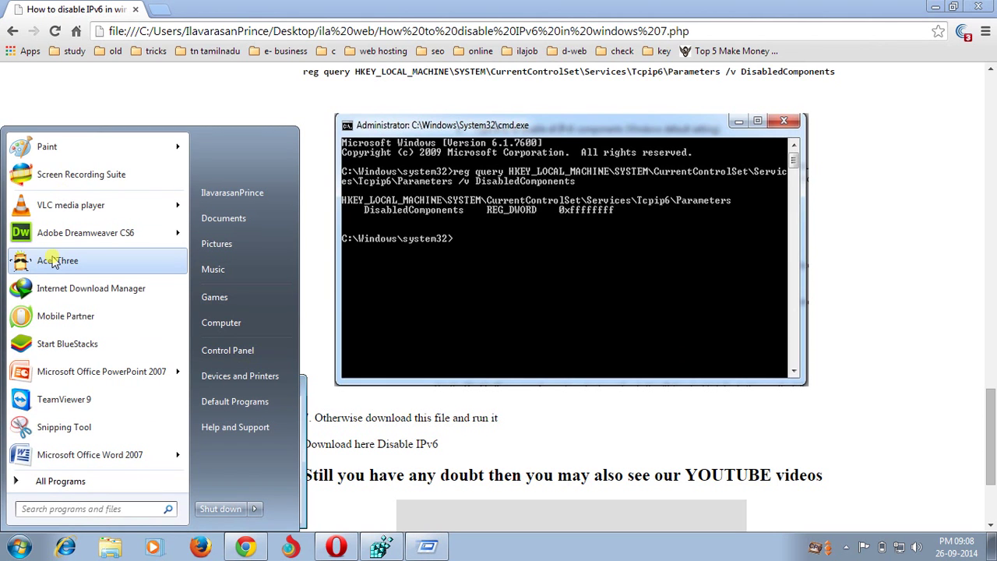
text(cmd)
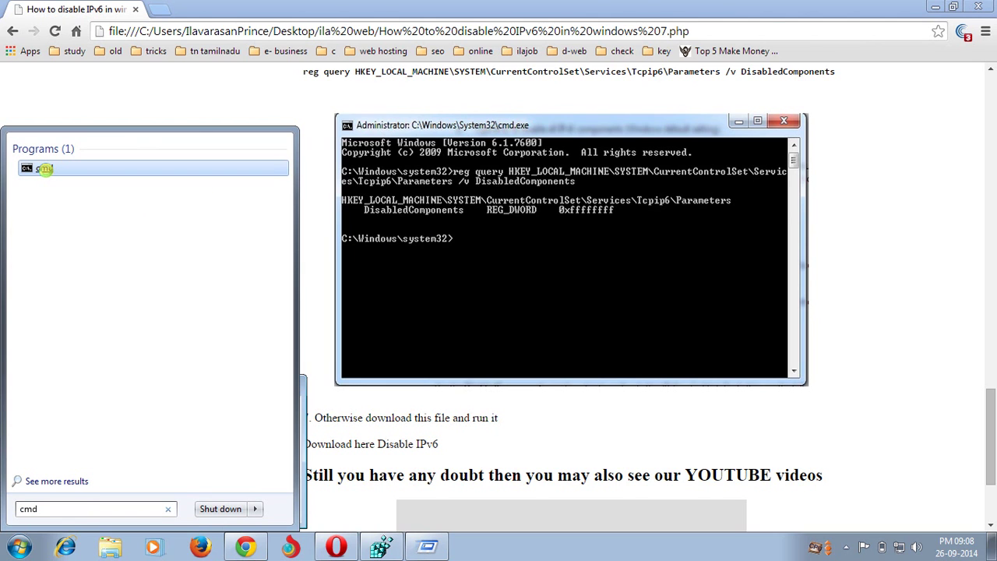
right_click(44, 168)
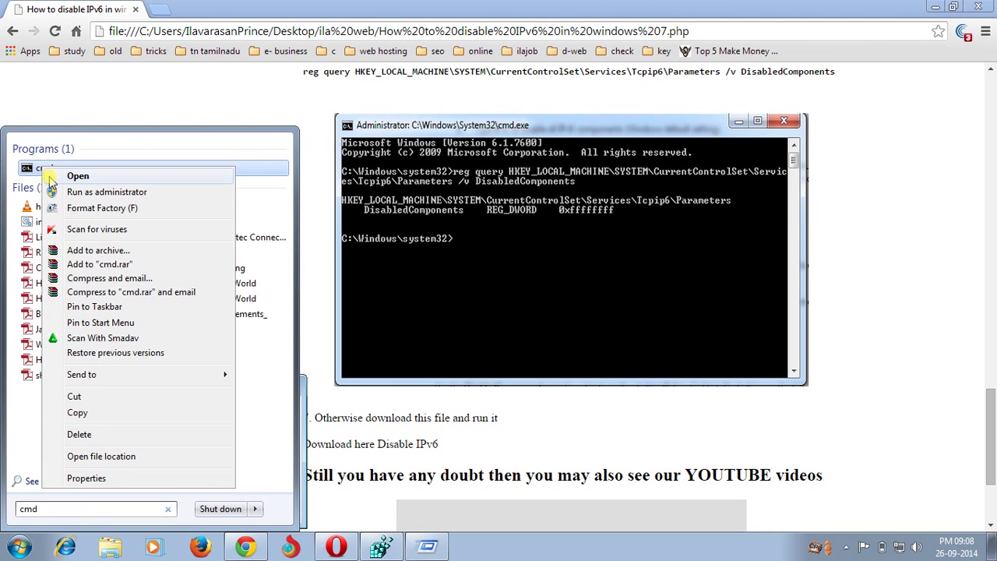
click(72, 191)
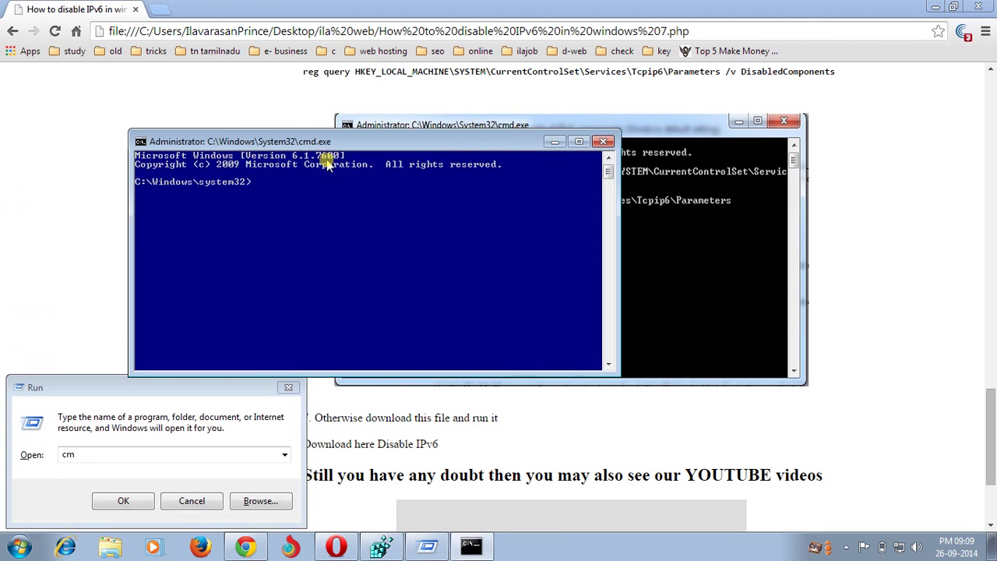
Step: Move the command window to the lower right and start selecting the reg query line
drag(331, 141, 531, 255)
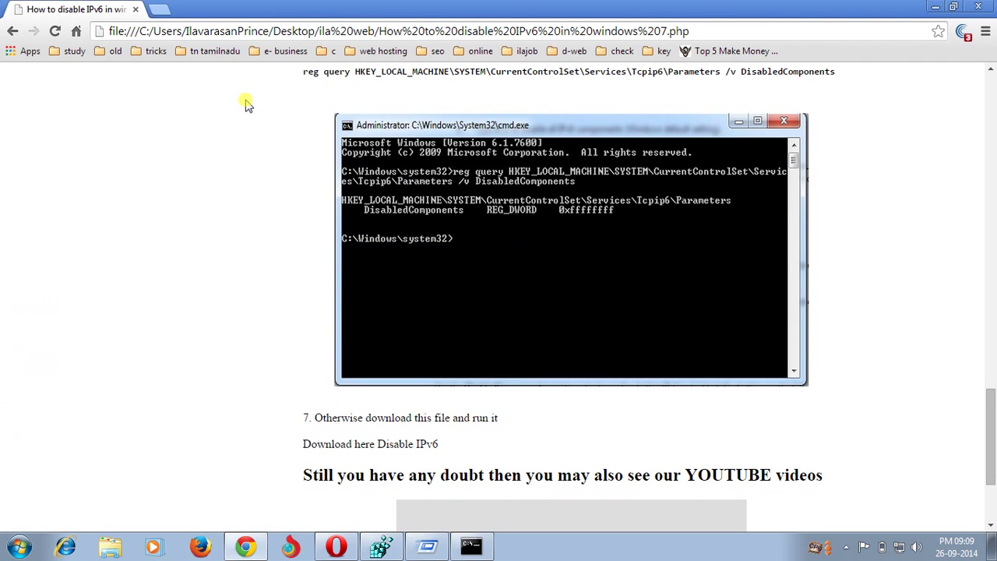
scroll(291, 145, up, 1)
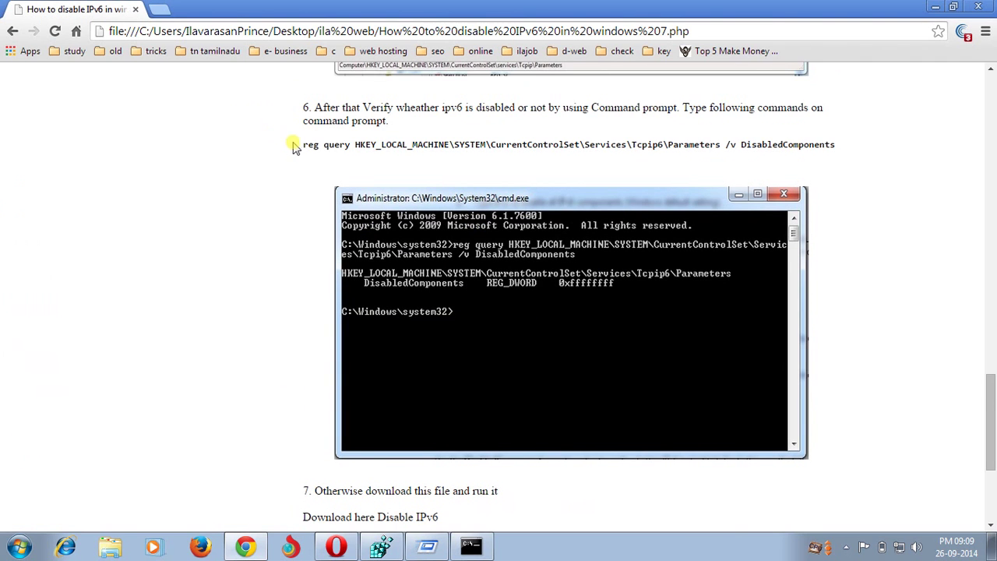
drag(299, 145, 366, 146)
click(335, 146)
drag(300, 146, 318, 144)
click(418, 167)
drag(836, 146, 310, 143)
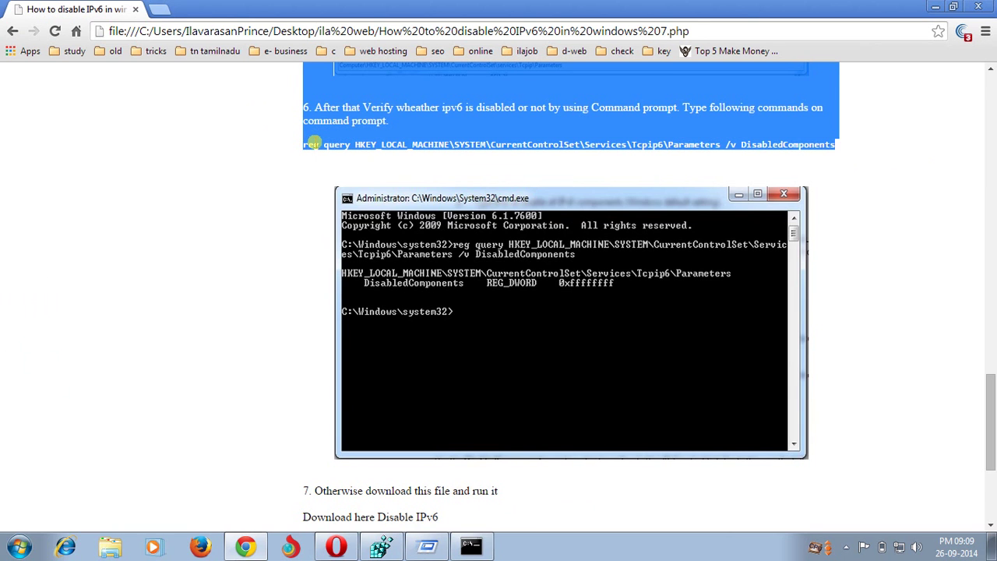
Step: Select the full reg query command and open the command prompt screenshot image
scroll(312, 144, up, 15)
scroll(375, 244, down, 7)
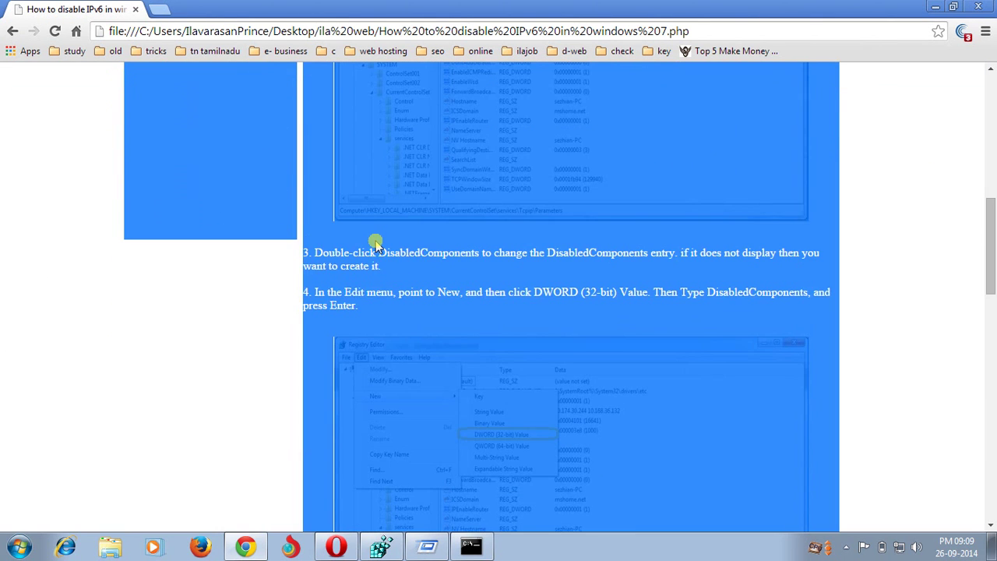
click(376, 246)
scroll(366, 257, down, 10)
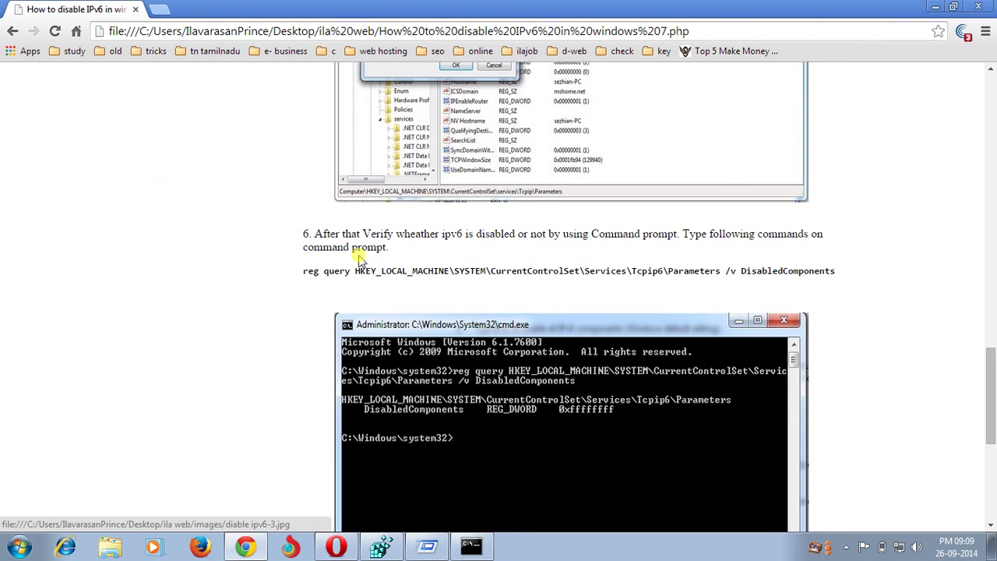
drag(835, 270, 305, 271)
key(super+c)
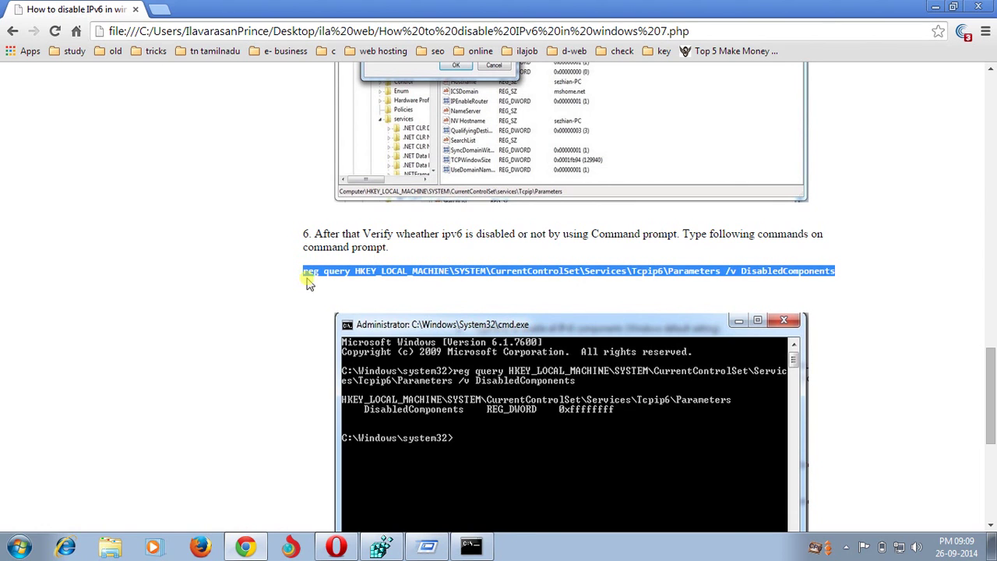
click(496, 427)
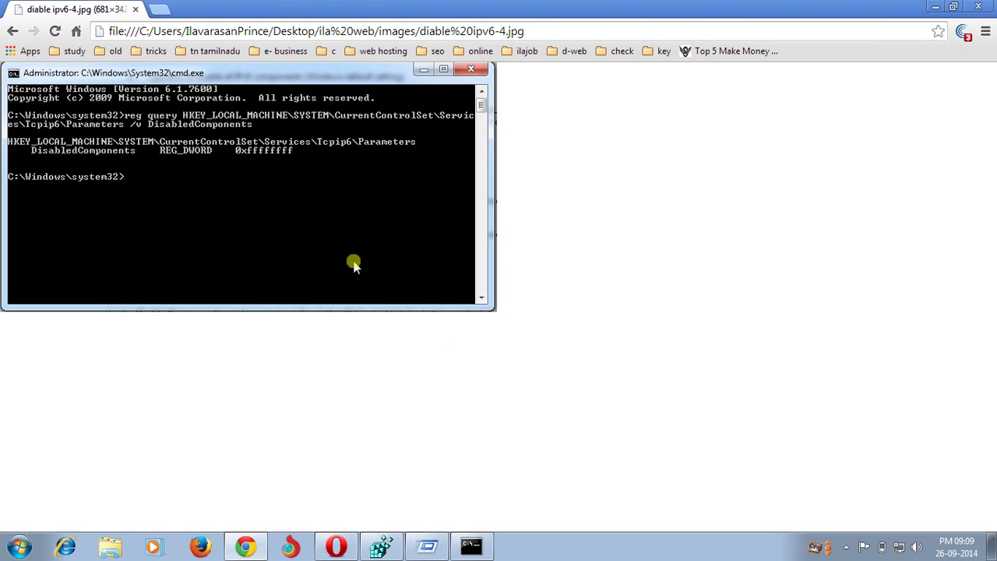
right_click(507, 234)
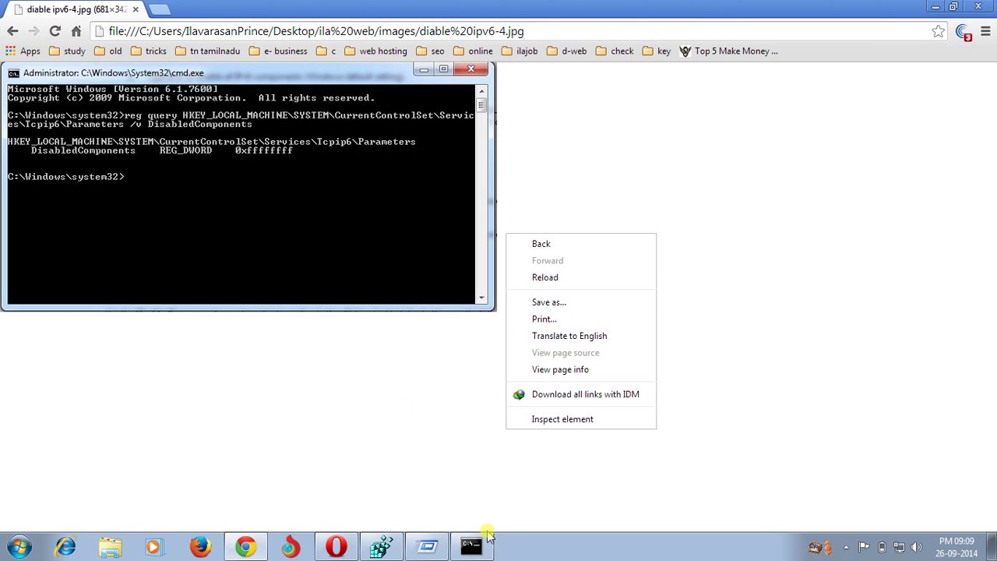
Step: Paste the reg query DisabledComponents command into the administrator Command Prompt and run it
click(470, 545)
right_click(540, 315)
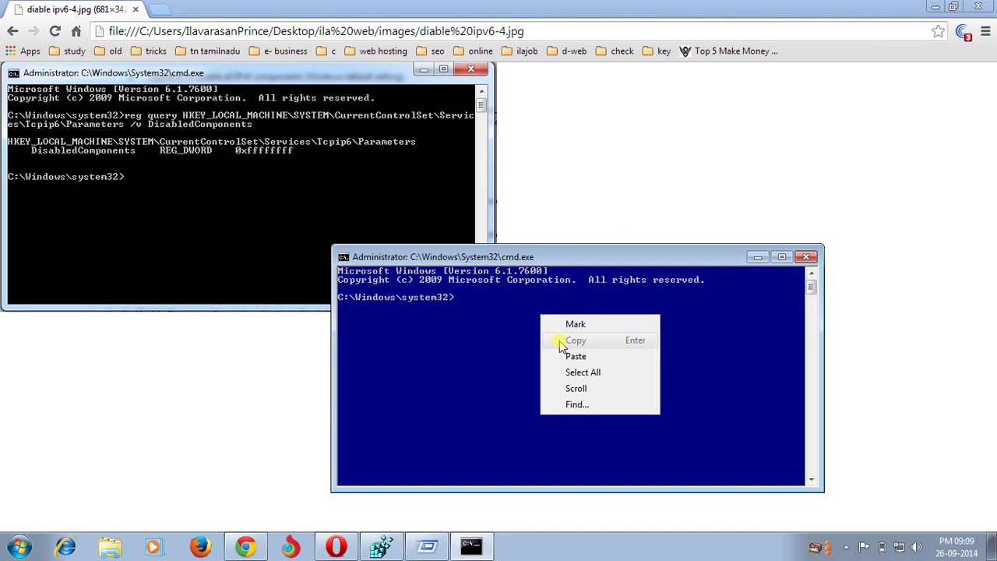
click(572, 356)
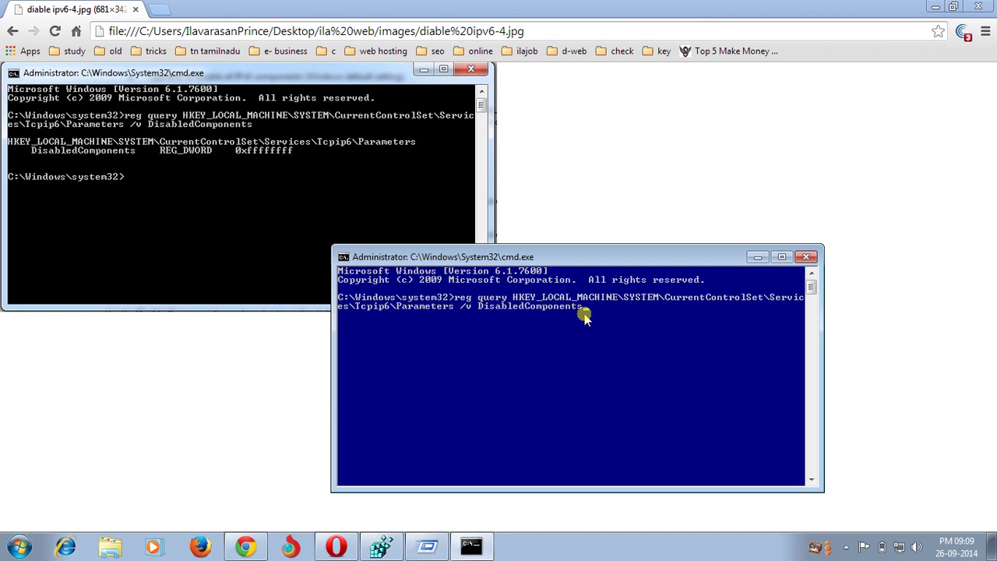
key(Return)
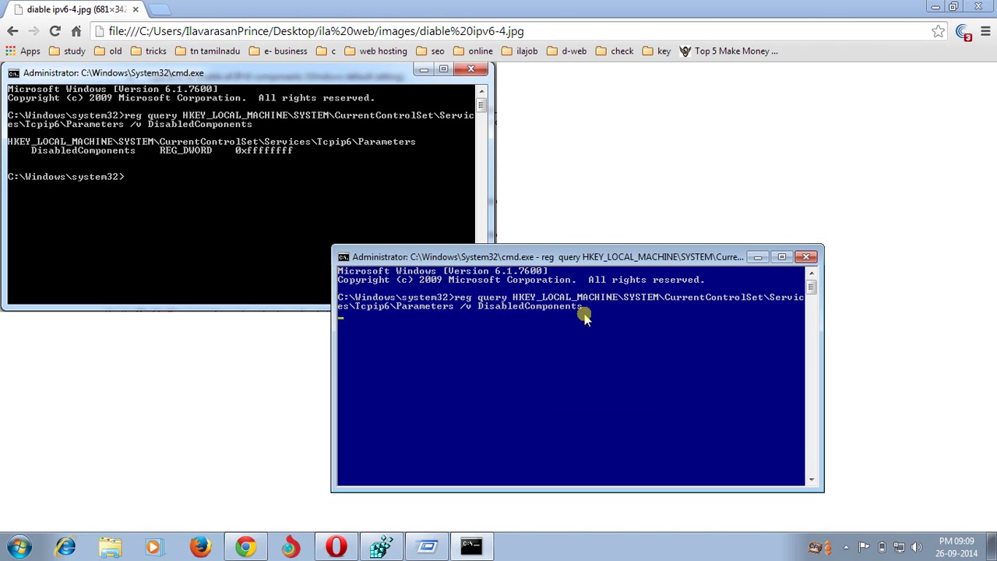